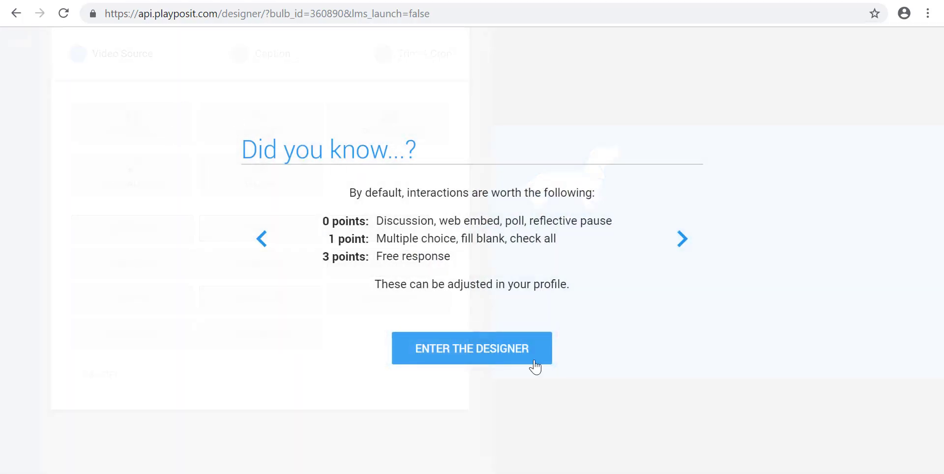
Step: Search YouTube for 'herd immunity steve griffiths' and add the 2:14 Herd immunity video to the bulb
{"action": "left_click", "coordinate": [512, 342]}
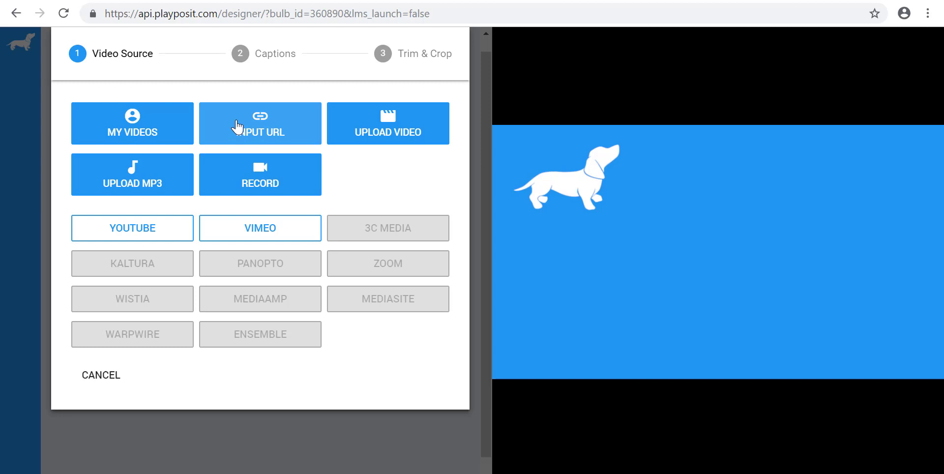
{"action": "left_click", "coordinate": [138, 229]}
{"action": "left_click", "coordinate": [297, 141]}
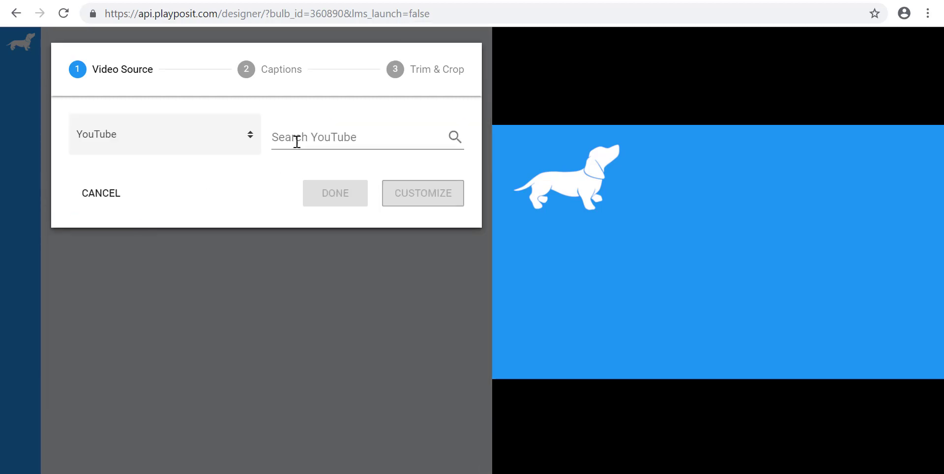
{"action": "left_click", "coordinate": [297, 140]}
{"action": "type", "text": "herd"}
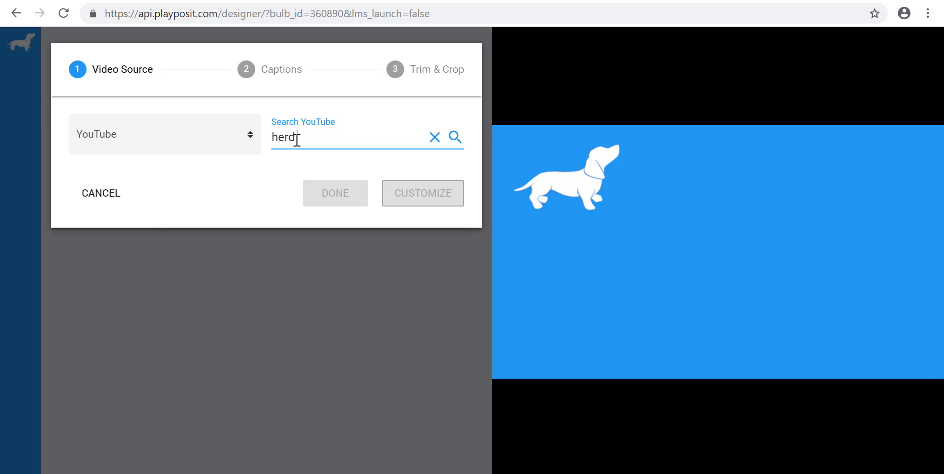
{"action": "type", "text": " immunity stev"}
{"action": "type", "text": "e griffiths"}
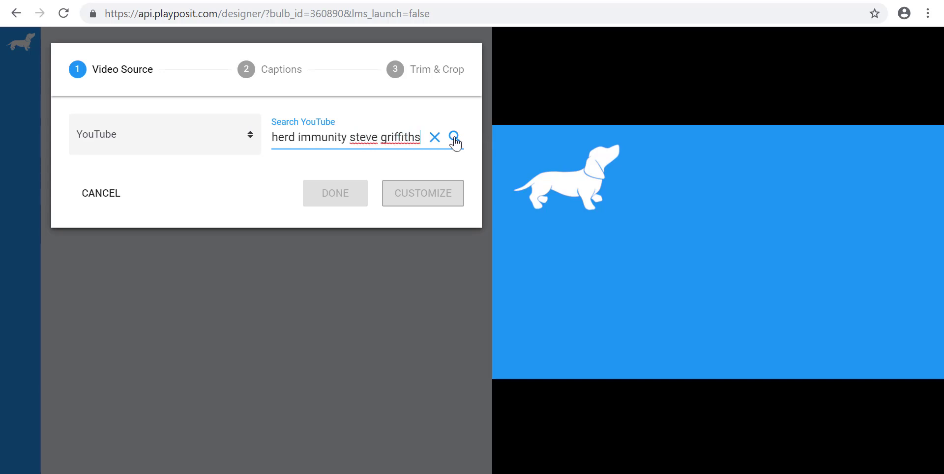
{"action": "left_click", "coordinate": [455, 140]}
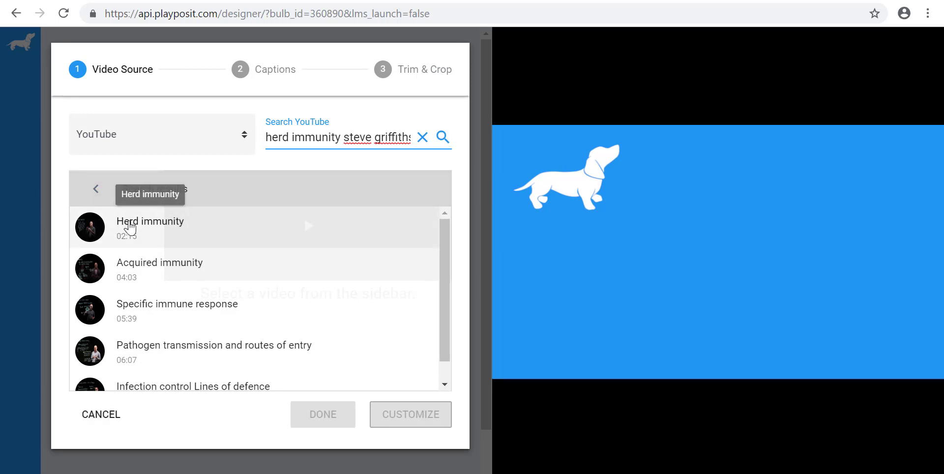
{"action": "left_click", "coordinate": [130, 227]}
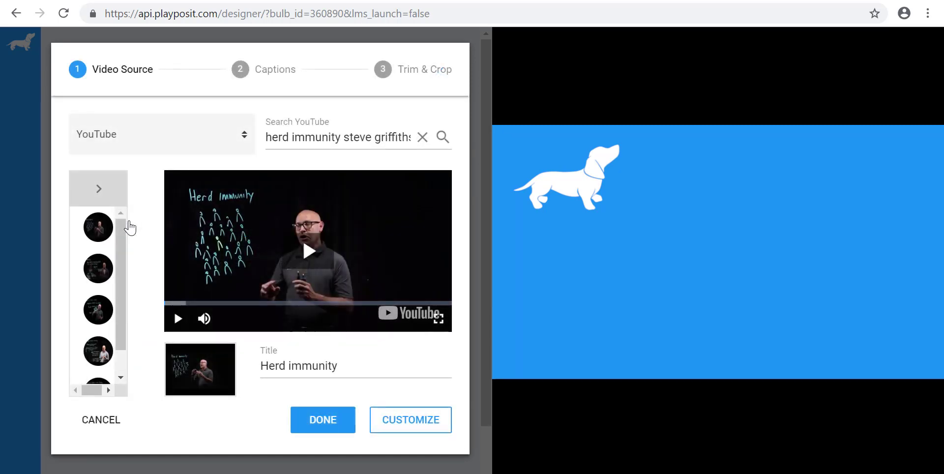
{"action": "left_click", "coordinate": [323, 417]}
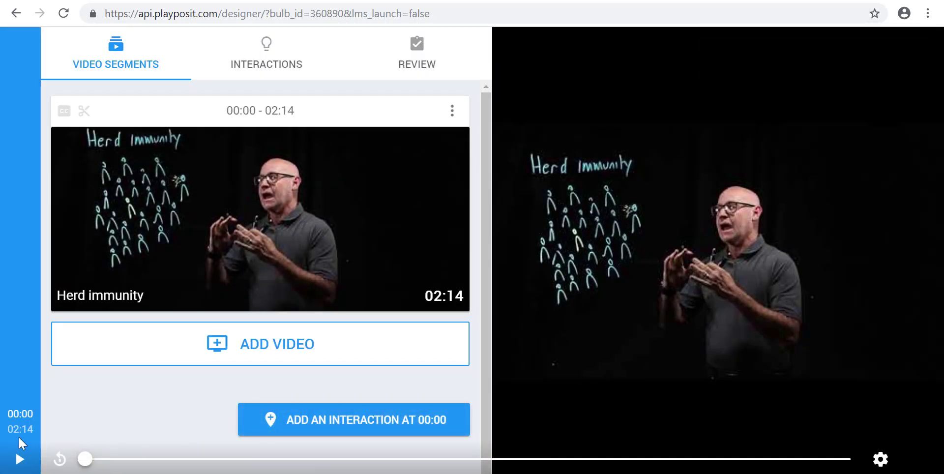
Step: Play the video to 00:07 and start a new interaction at that point
{"action": "left_click", "coordinate": [20, 462]}
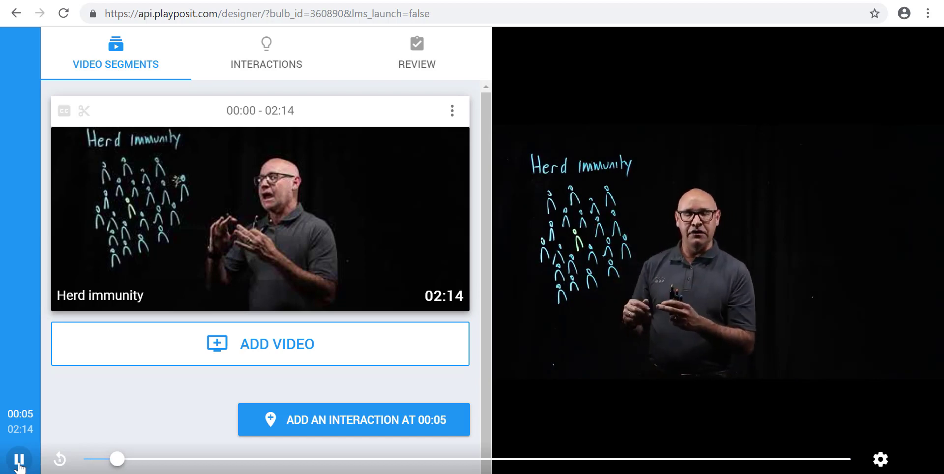
{"action": "left_click", "coordinate": [322, 420]}
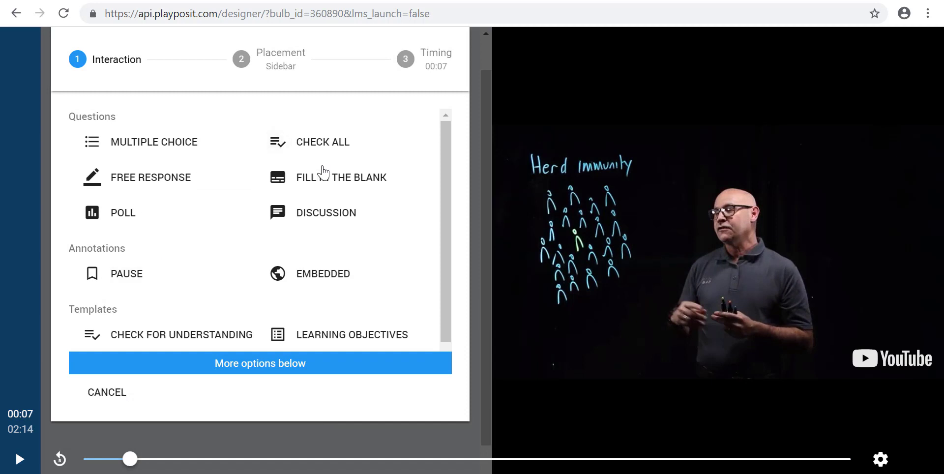
Step: Save a 00:07 fill-in-the-blank herd immunity question with a blank after 'been', accepting 'immunised, immunized'
{"action": "left_click", "coordinate": [328, 190]}
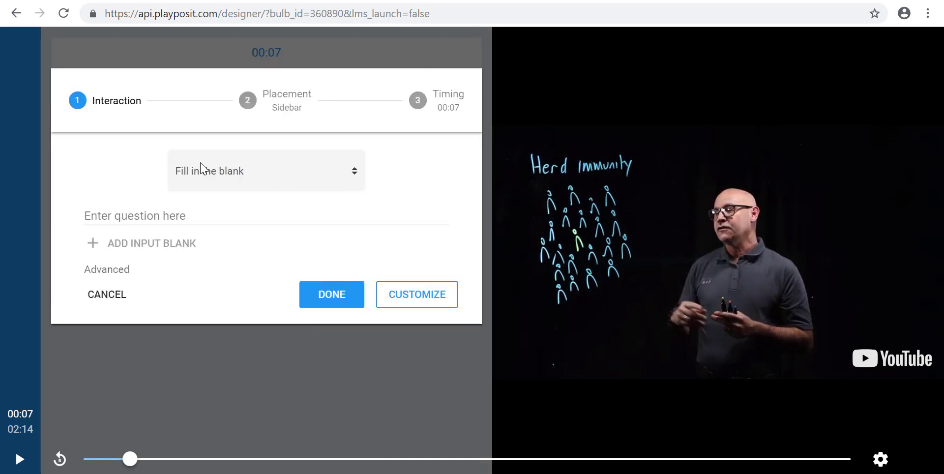
{"action": "left_click", "coordinate": [114, 212]}
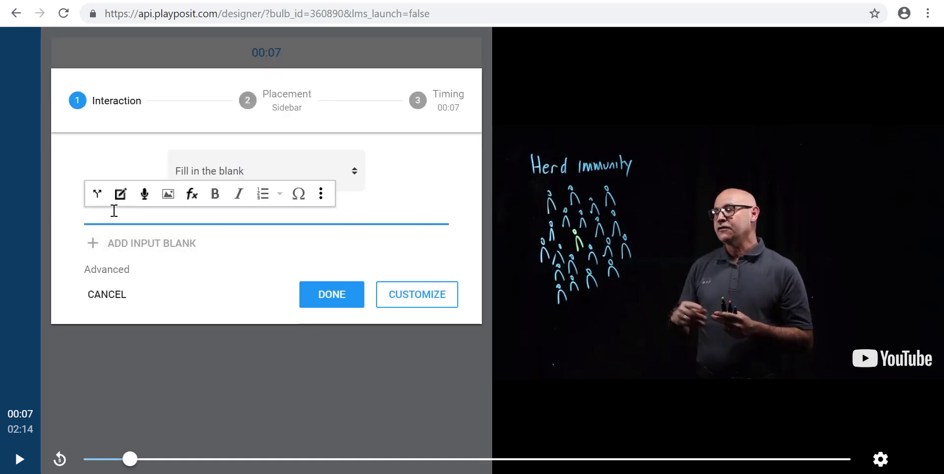
{"action": "type", "text": "Herd Immuity is"}
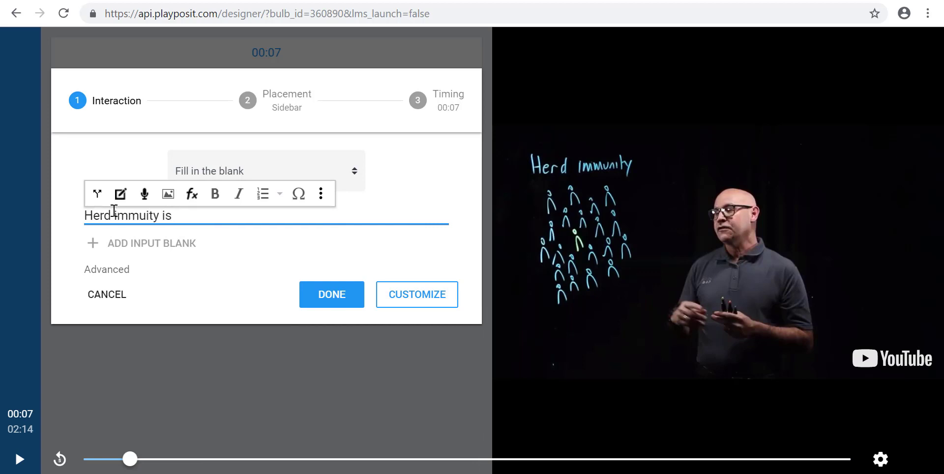
{"action": "type", "text": " when most of th"}
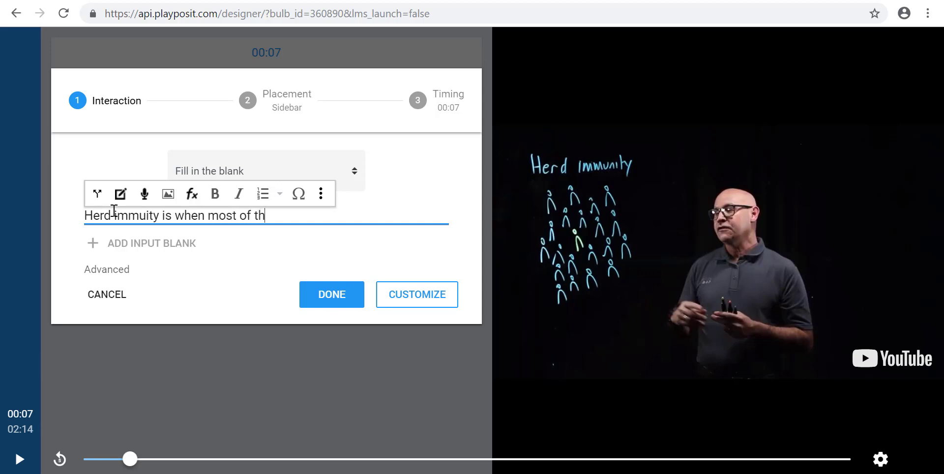
{"action": "type", "text": "eopo"}
{"action": "type", "text": "in a p"}
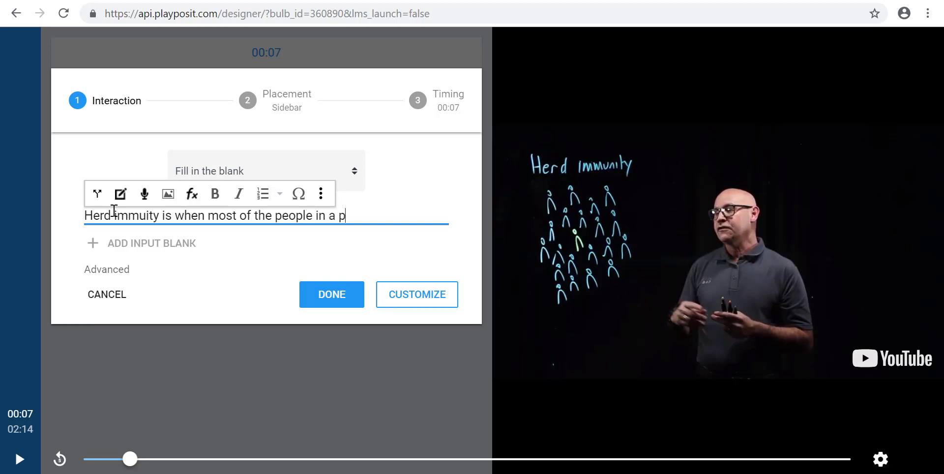
{"action": "type", "text": "on ha"}
{"action": "type", "text": "ve been"}
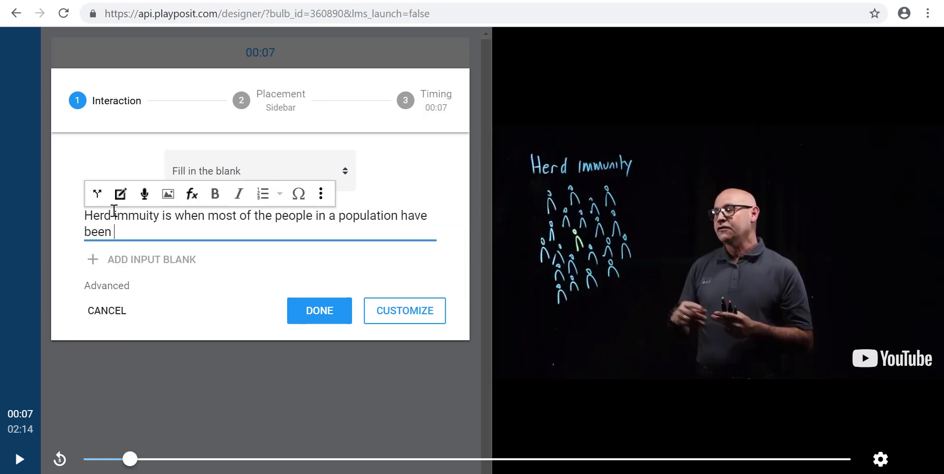
{"action": "left_click", "coordinate": [93, 259]}
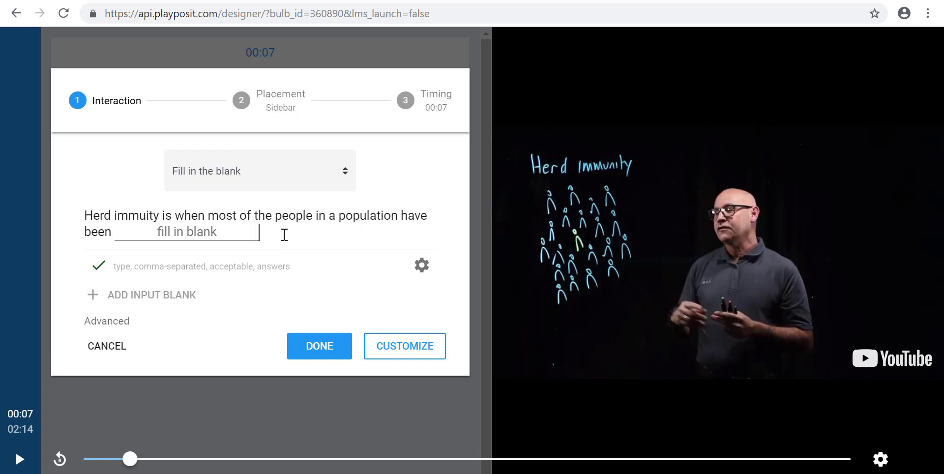
{"action": "type", "text": " so they have i"}
{"action": "type", "text": "mmunity."}
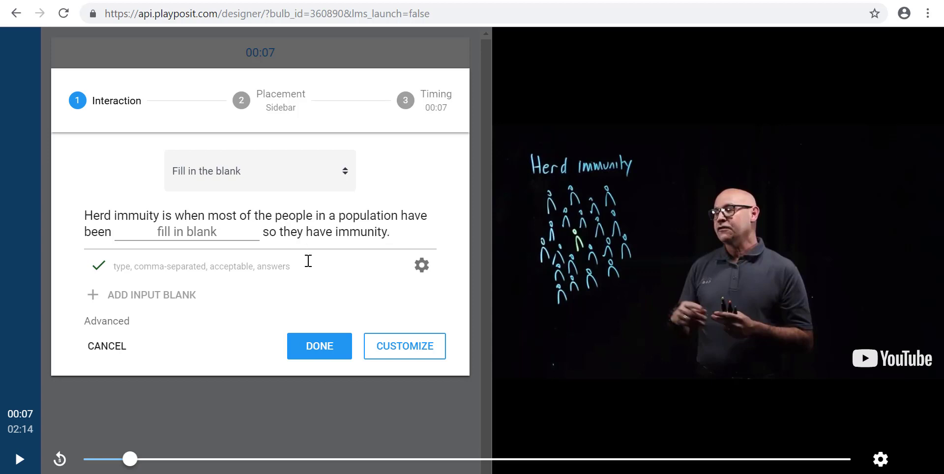
{"action": "left_click", "coordinate": [331, 344]}
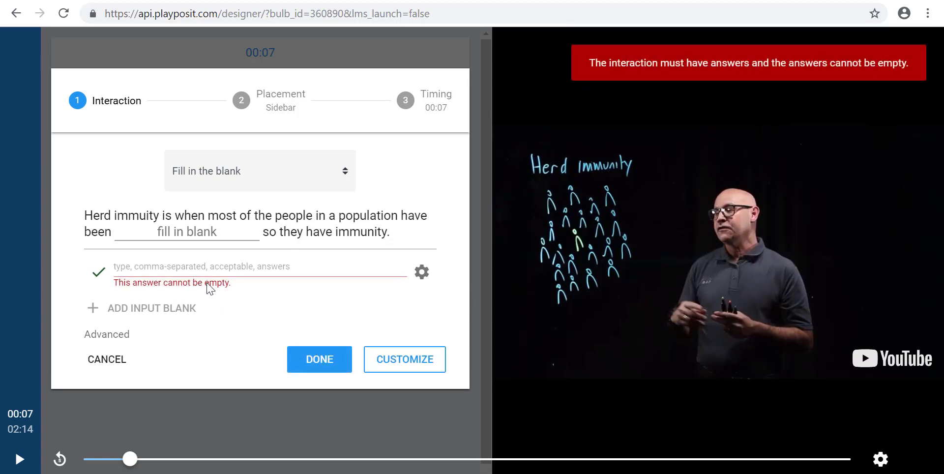
{"action": "left_click", "coordinate": [188, 271]}
{"action": "type", "text": "imm"}
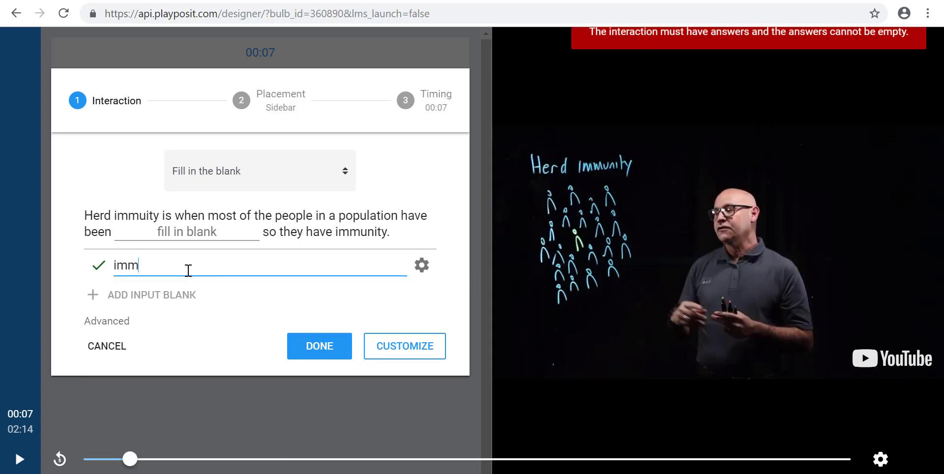
{"action": "type", "text": "uni"}
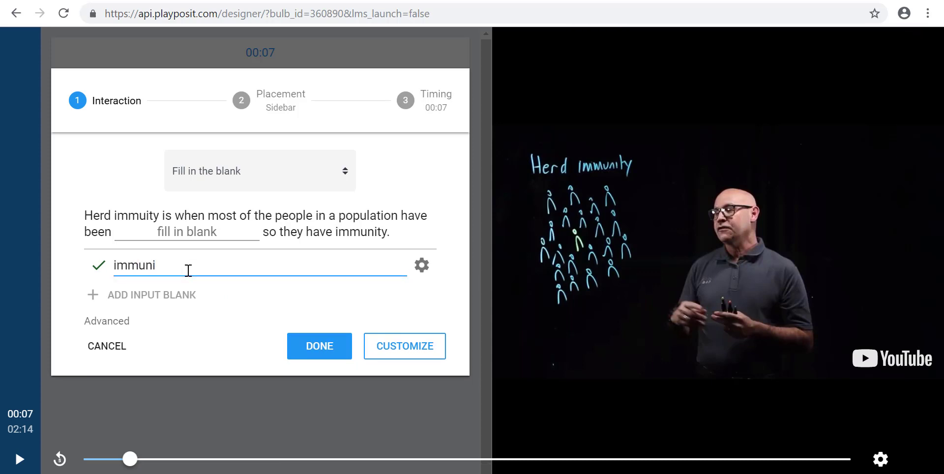
{"action": "type", "text": "sed,"}
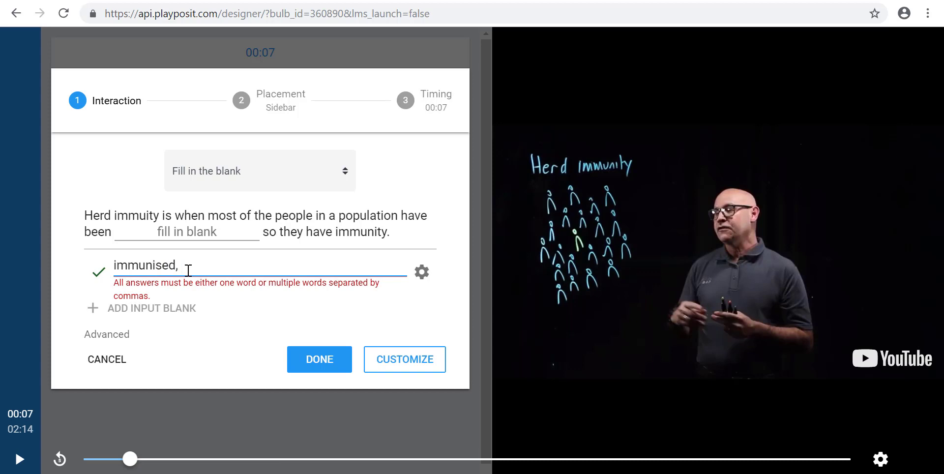
{"action": "type", "text": " immunized"}
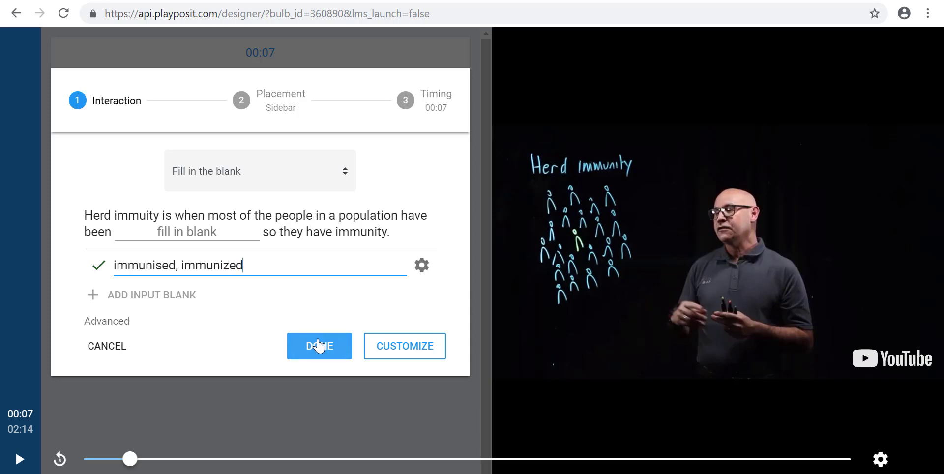
{"action": "left_click", "coordinate": [317, 345]}
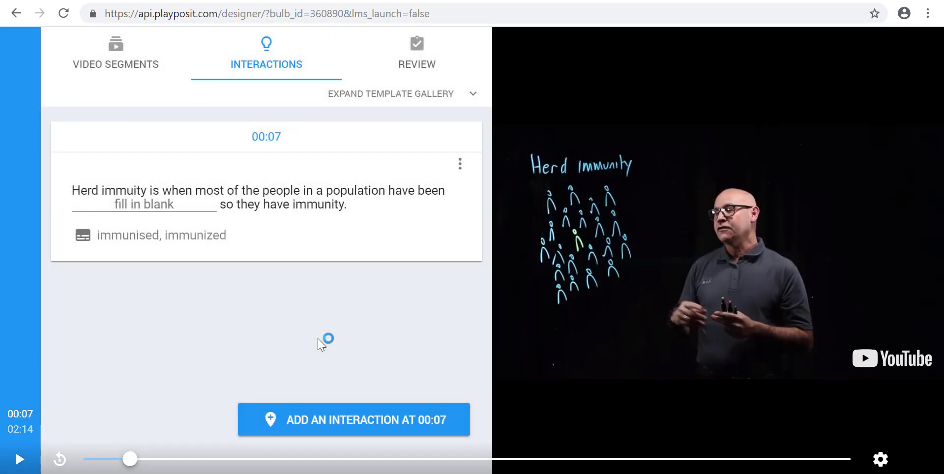
Step: Cancel the extra 00:07 interaction and play the video on, pausing at 00:17
{"action": "left_click", "coordinate": [310, 430]}
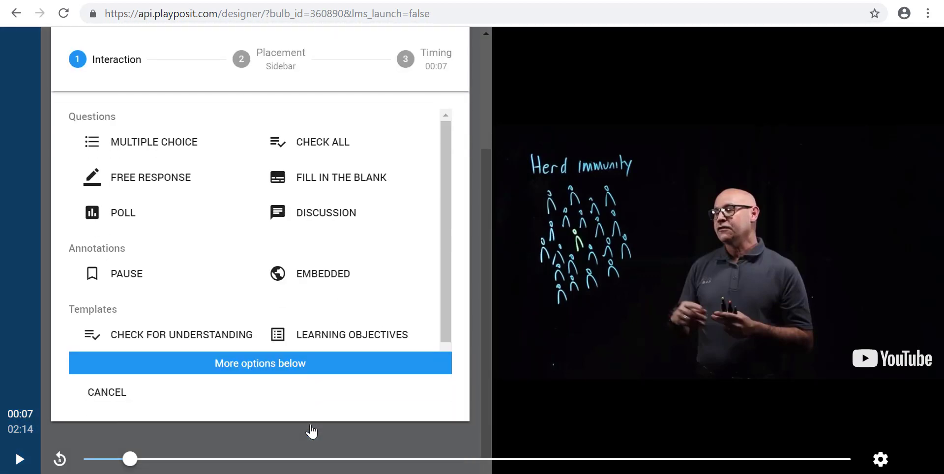
{"action": "left_click", "coordinate": [109, 393]}
{"action": "left_click", "coordinate": [18, 459]}
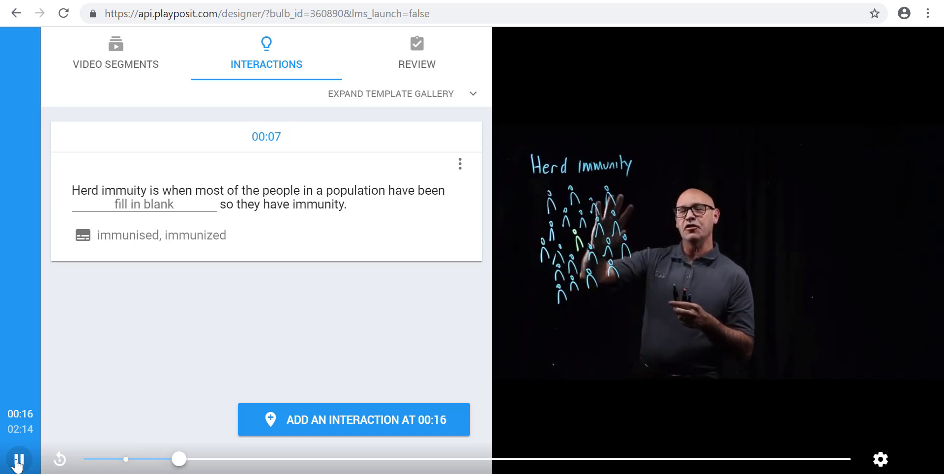
{"action": "left_click", "coordinate": [18, 461]}
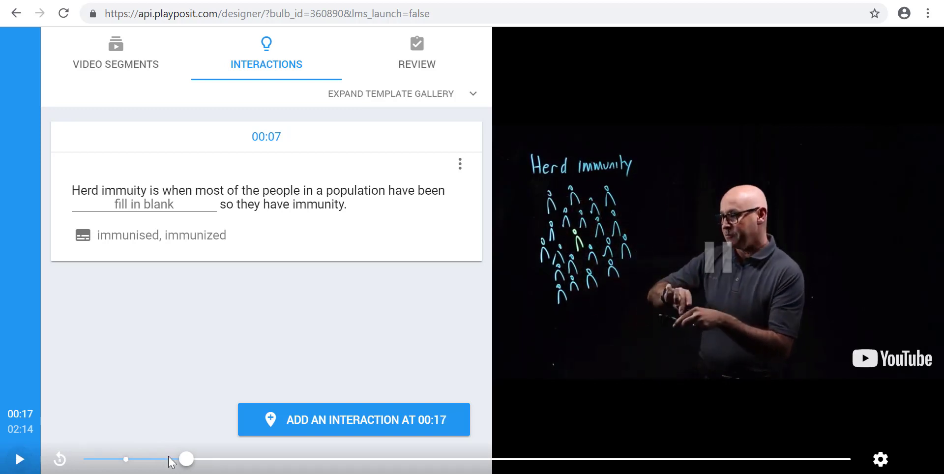
Step: Create a 00:17 multiple-choice question asking why some people in a population might not be immunised
{"action": "left_click", "coordinate": [337, 413]}
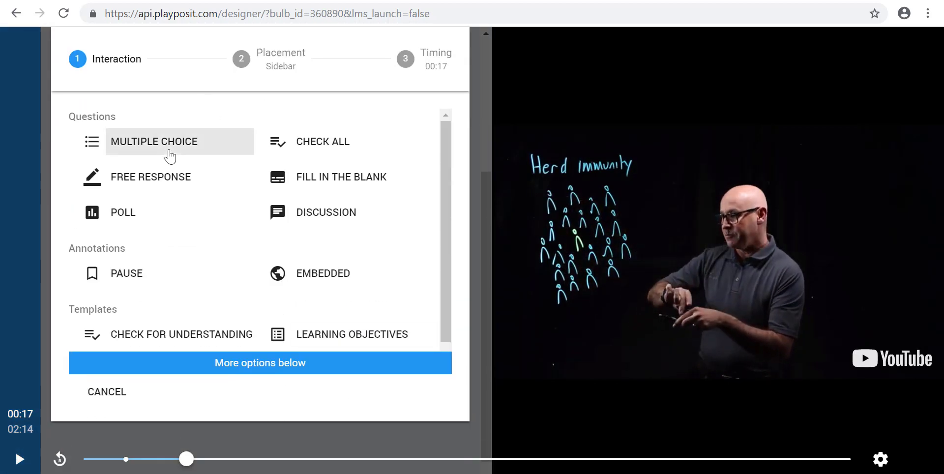
{"action": "left_click", "coordinate": [164, 149]}
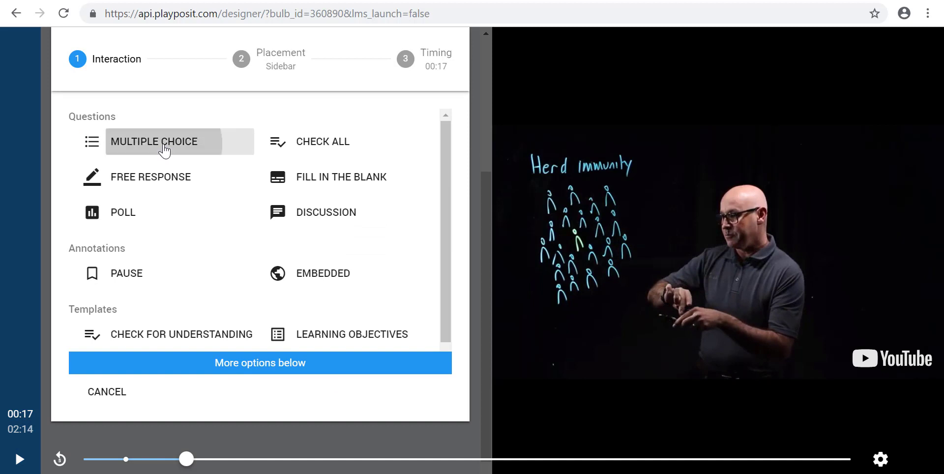
{"action": "left_click", "coordinate": [129, 176]}
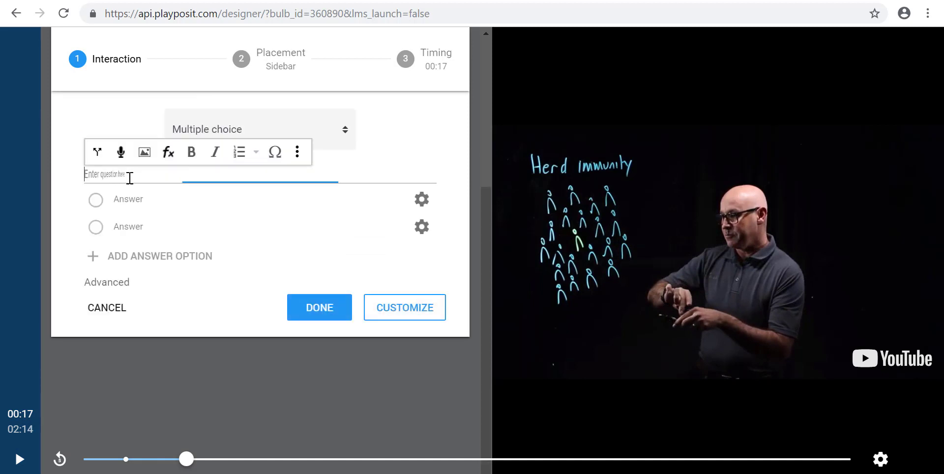
{"action": "type", "text": "Whymight "}
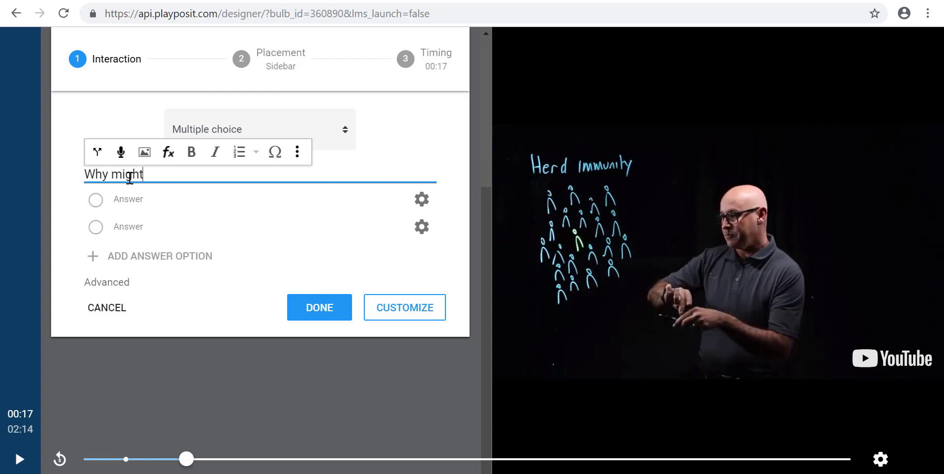
{"action": "type", "text": "some "}
{"action": "type", "text": "people in a"}
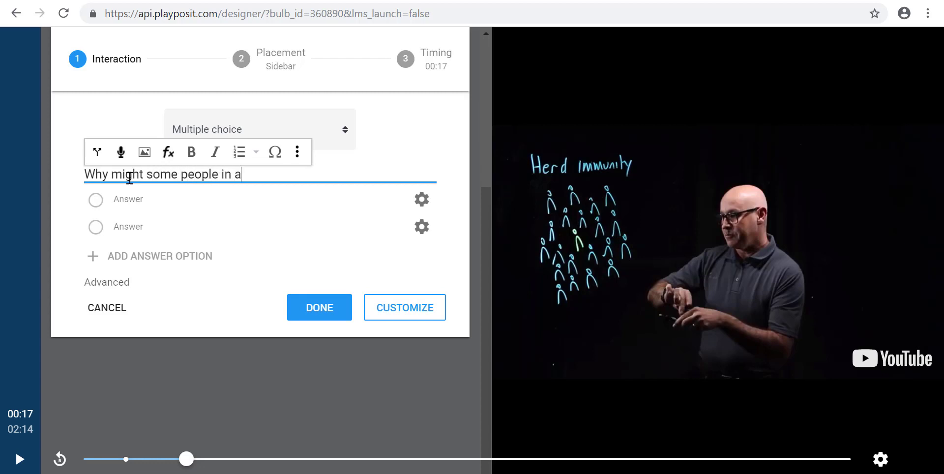
{"action": "type", "text": " population not"}
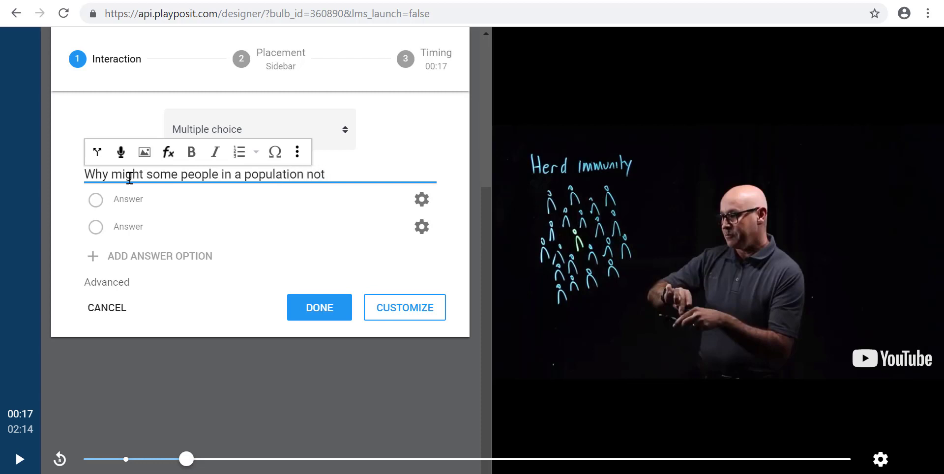
{"action": "type", "text": " beable to be "}
{"action": "type", "text": "immunised?"}
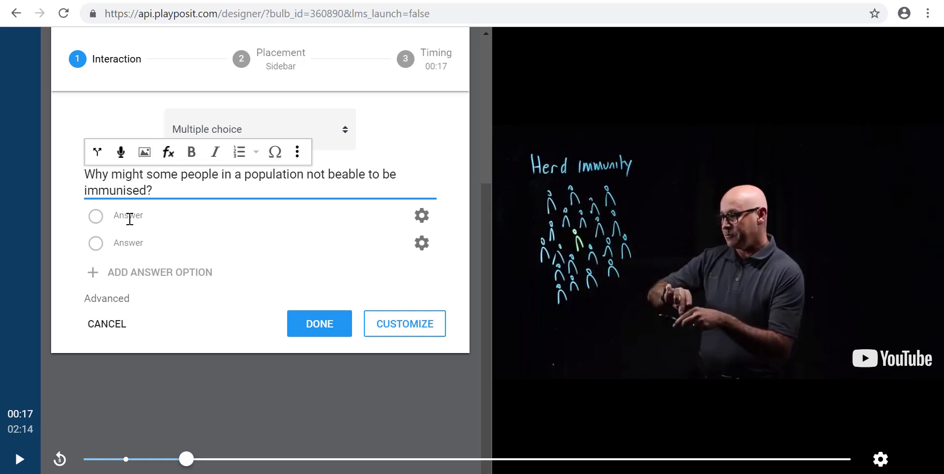
{"action": "left_click", "coordinate": [100, 218]}
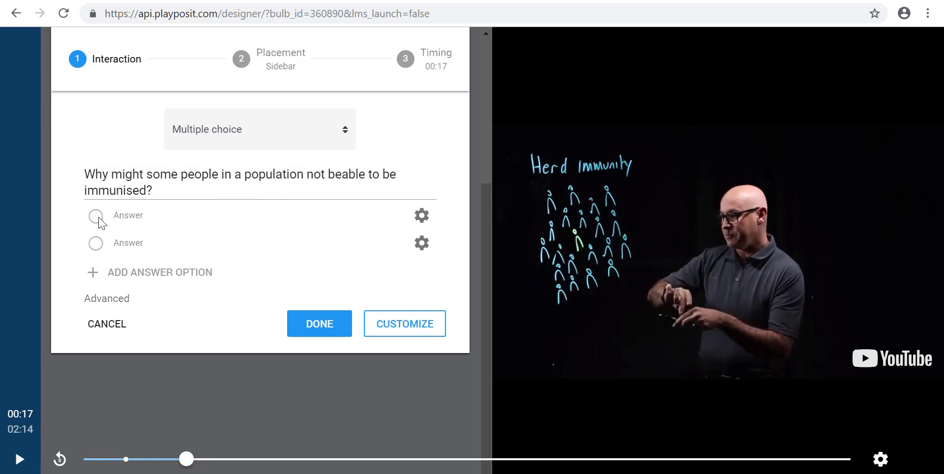
Step: Enter the first three answer options, starting with 'They are too old'
{"action": "left_click", "coordinate": [115, 214]}
{"action": "type", "text": "Th"}
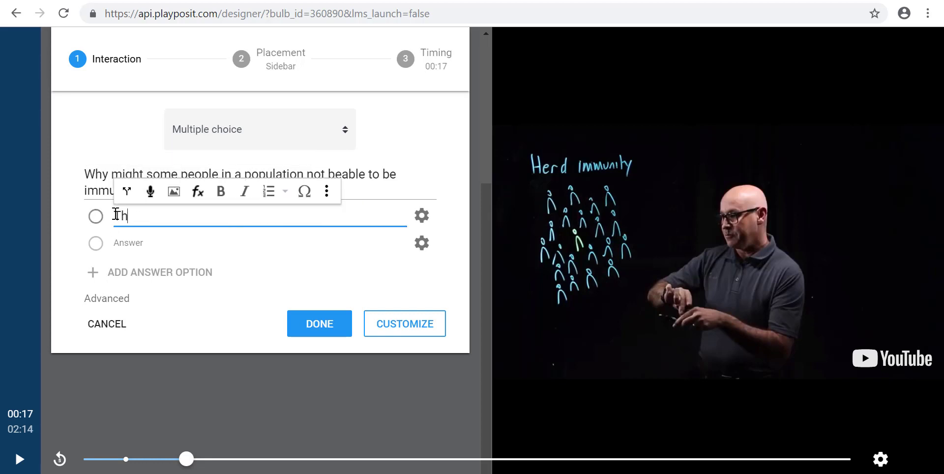
{"action": "type", "text": "ey are too o"}
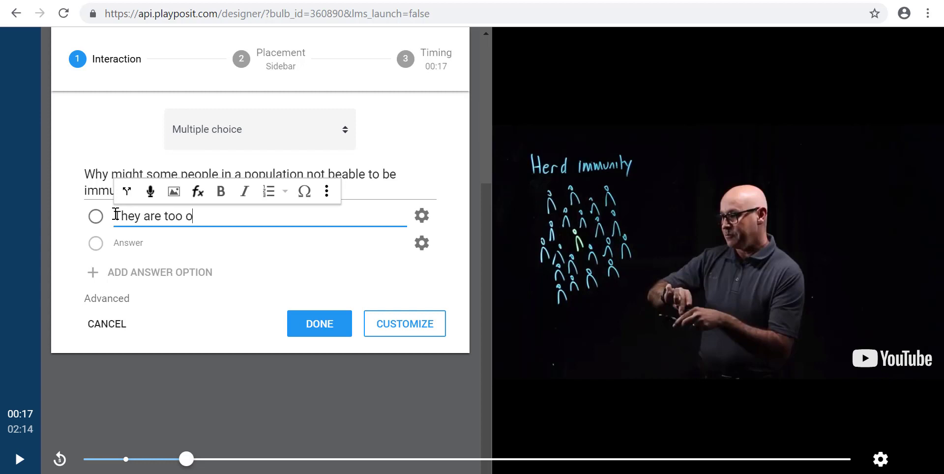
{"action": "type", "text": "ld"}
{"action": "left_click", "coordinate": [117, 246]}
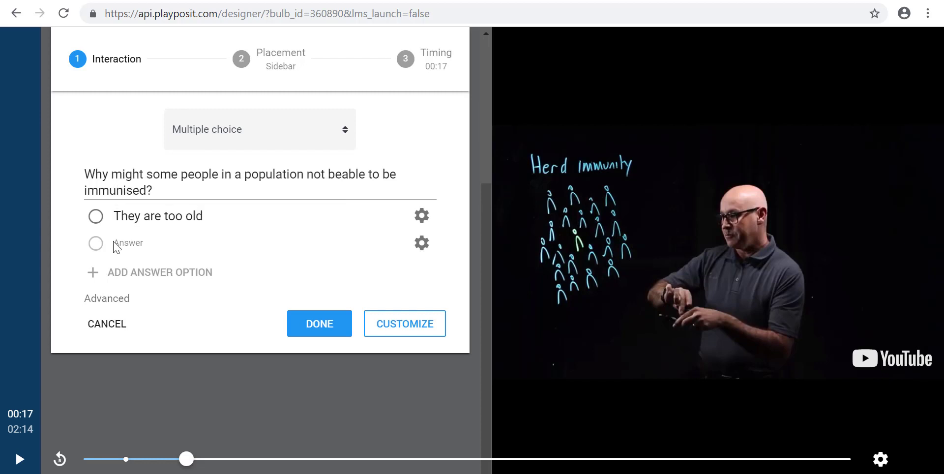
{"action": "type", "text": "They a"}
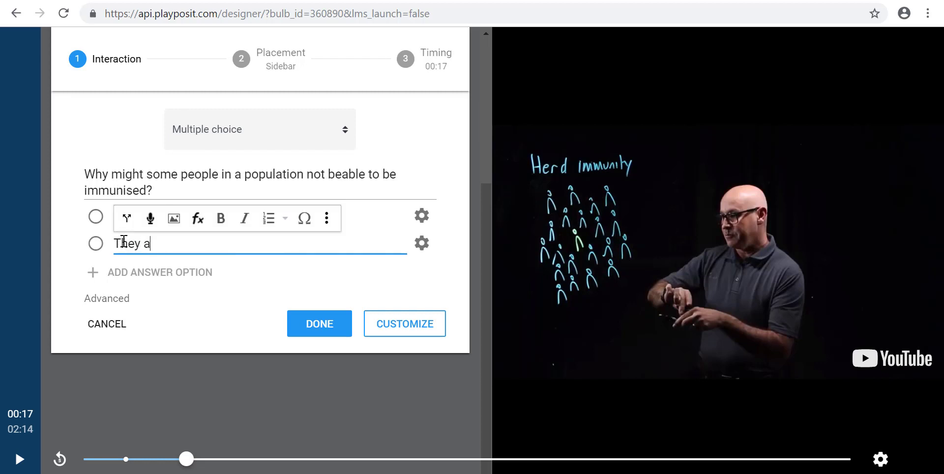
{"action": "type", "text": "re too young"}
{"action": "left_click", "coordinate": [129, 272]}
{"action": "left_click", "coordinate": [131, 273]}
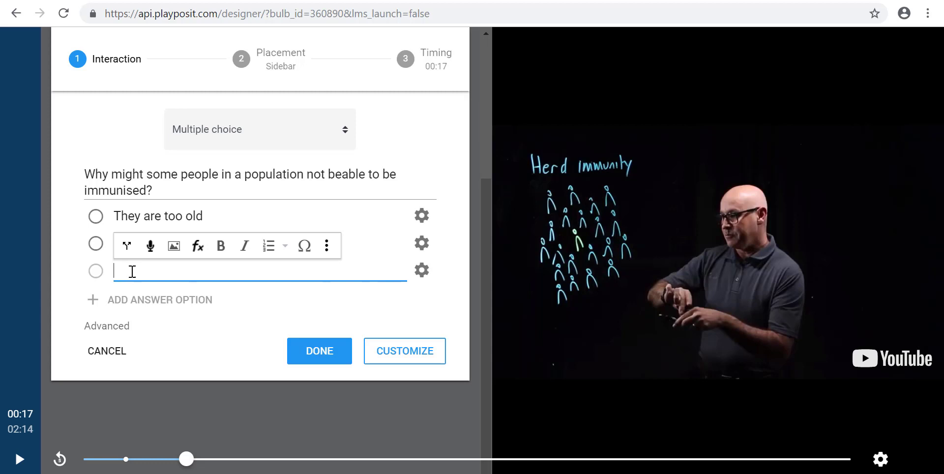
{"action": "type", "text": "They are too sick"}
Step: Add a fourth answer 'All of the above' and mark it as the correct one
{"action": "left_click", "coordinate": [128, 301]}
{"action": "type", "text": "The"}
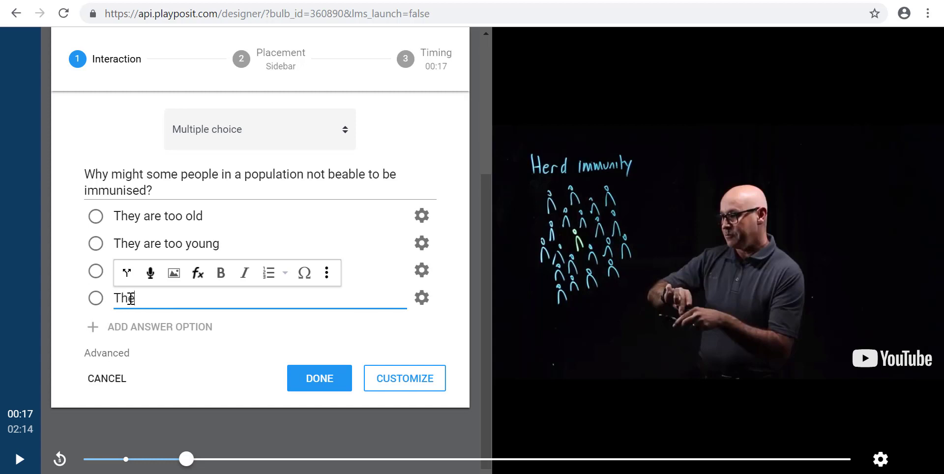
{"action": "key", "text": "BackSpace"}
{"action": "key", "text": "BackSpace"}
{"action": "key", "text": "BackSpace"}
{"action": "type", "text": "ll of the a"}
{"action": "type", "text": "bove"}
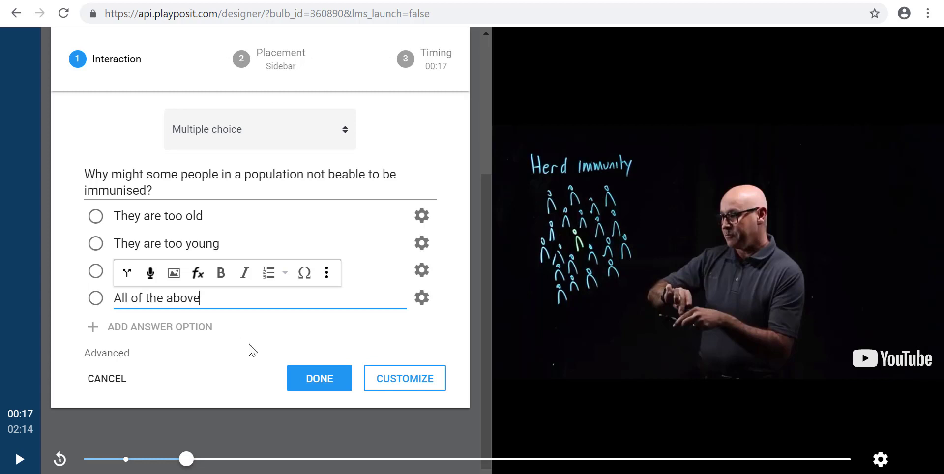
{"action": "left_click", "coordinate": [321, 379]}
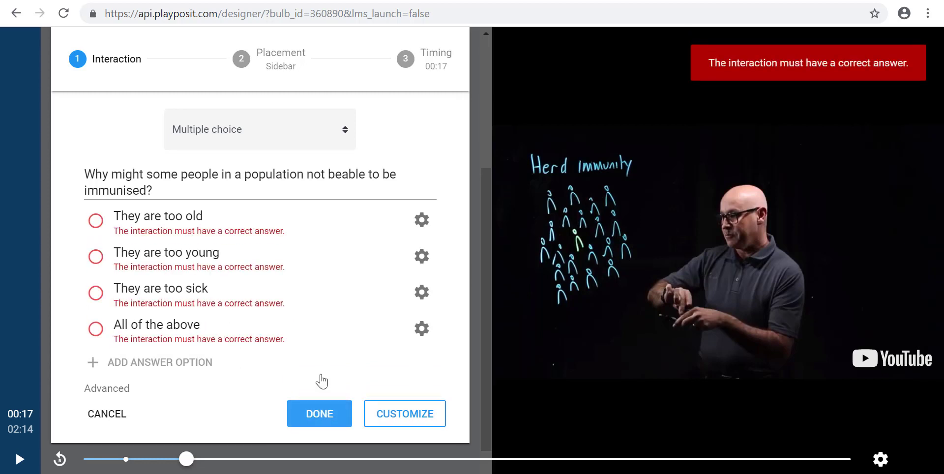
{"action": "left_click", "coordinate": [95, 328]}
Step: Save the multiple-choice question and play the video on toward 00:44
{"action": "left_click", "coordinate": [326, 385]}
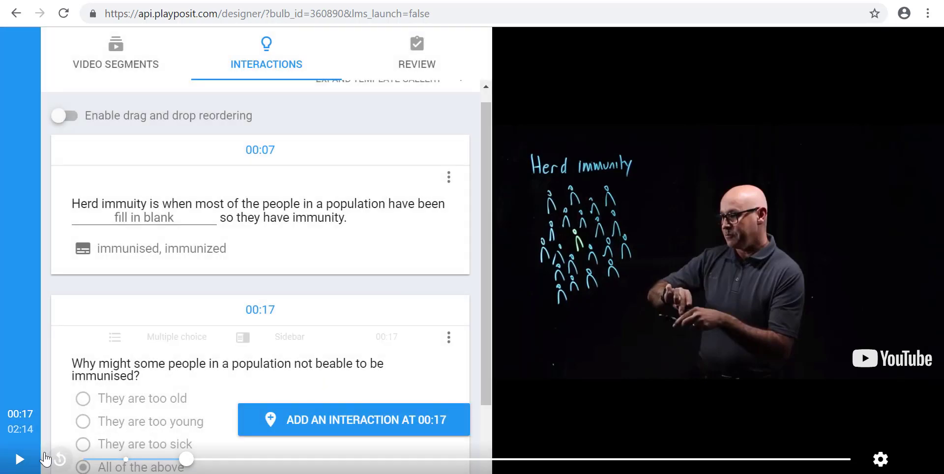
{"action": "left_click", "coordinate": [17, 464]}
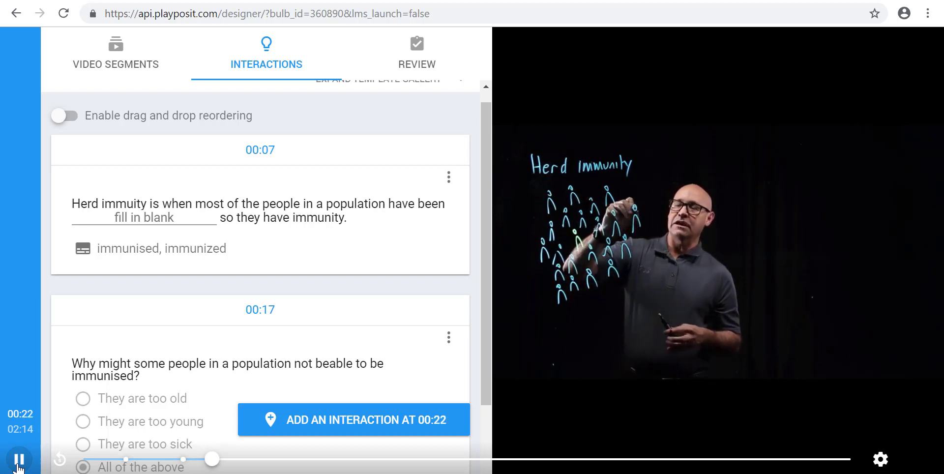
{"action": "mouse_move", "coordinate": [488, 337]}
{"action": "left_mouse_down"}
{"action": "mouse_move", "coordinate": [477, 438]}
{"action": "mouse_move", "coordinate": [481, 369]}
{"action": "left_mouse_up"}
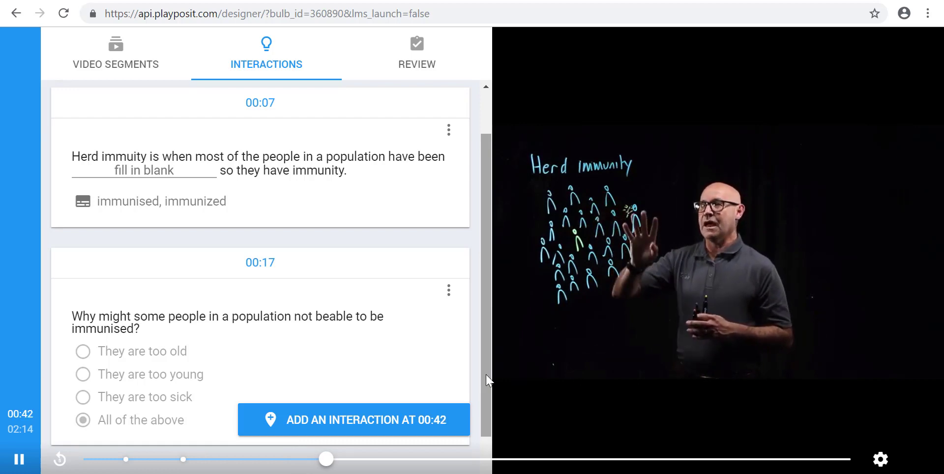
Step: Save a 00:44 free-response question on why the pathogen spreads less when someone else is immune
{"action": "left_click", "coordinate": [435, 427]}
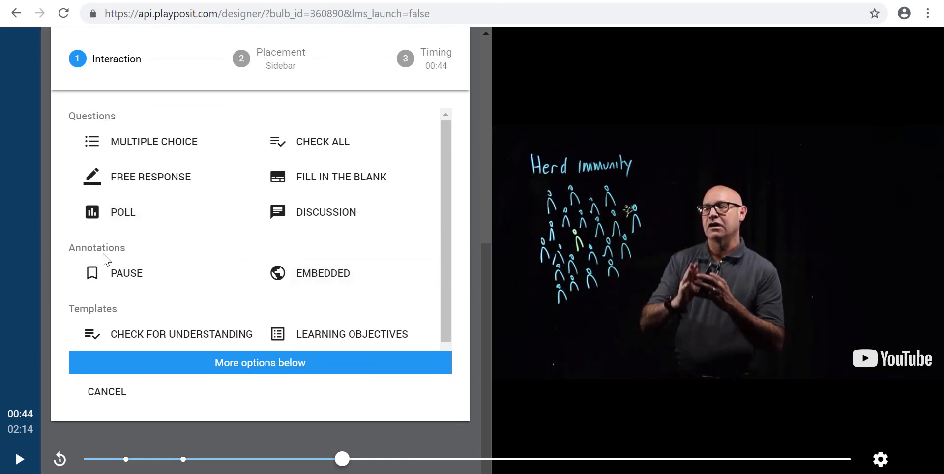
{"action": "left_click", "coordinate": [141, 183]}
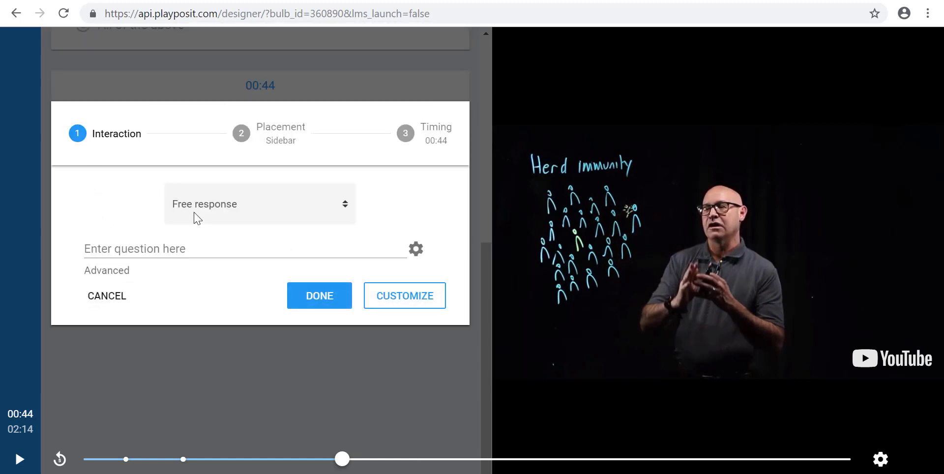
{"action": "left_click", "coordinate": [136, 251]}
{"action": "type", "text": "Explain why the pathogen is unable"}
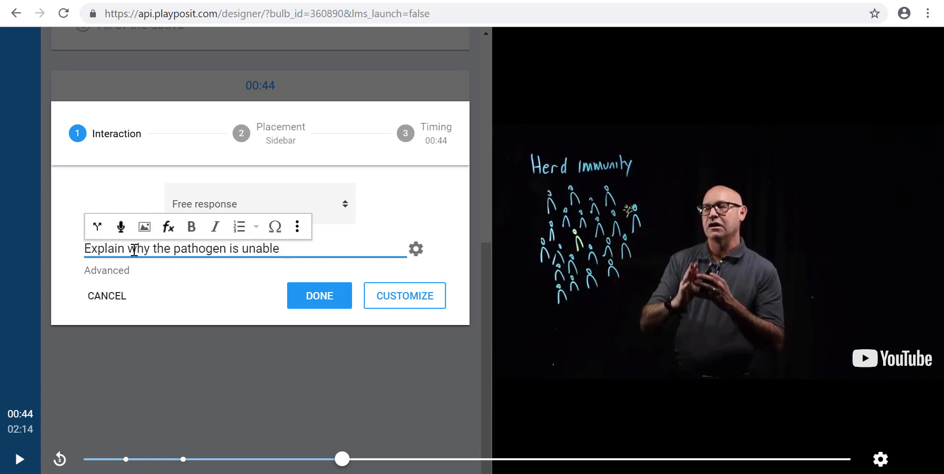
{"action": "key", "text": "BackSpace"}
{"action": "key", "text": "BackSpace"}
{"action": "key", "text": "BackSpace"}
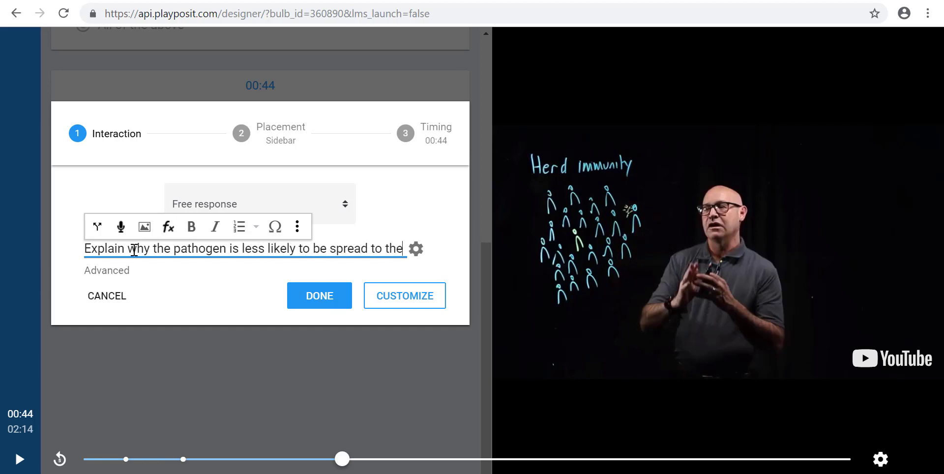
{"action": "type", "text": "someone without"}
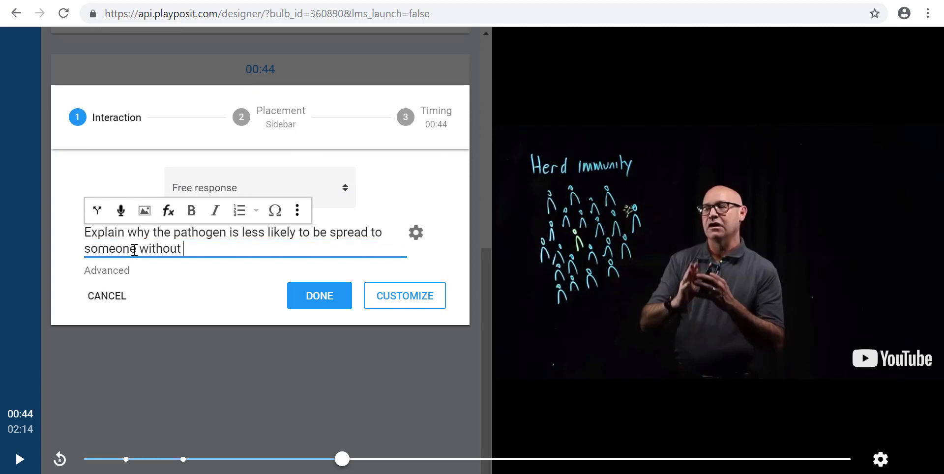
{"action": "type", "text": "imm"}
{"action": "key", "text": "BackSpace"}
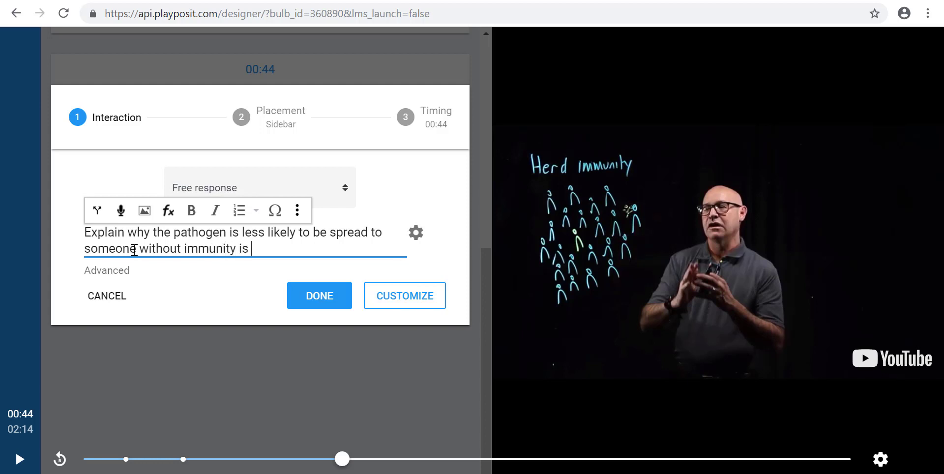
{"action": "type", "text": "everyon"}
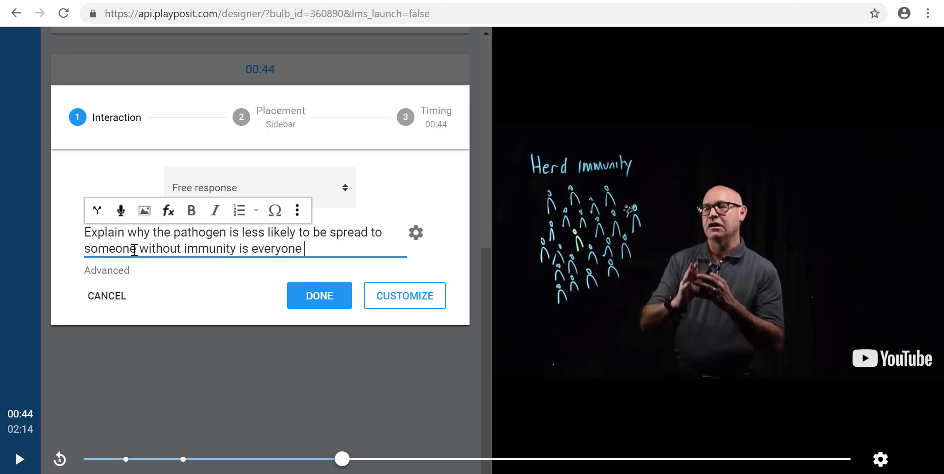
{"action": "type", "text": " else is immune."}
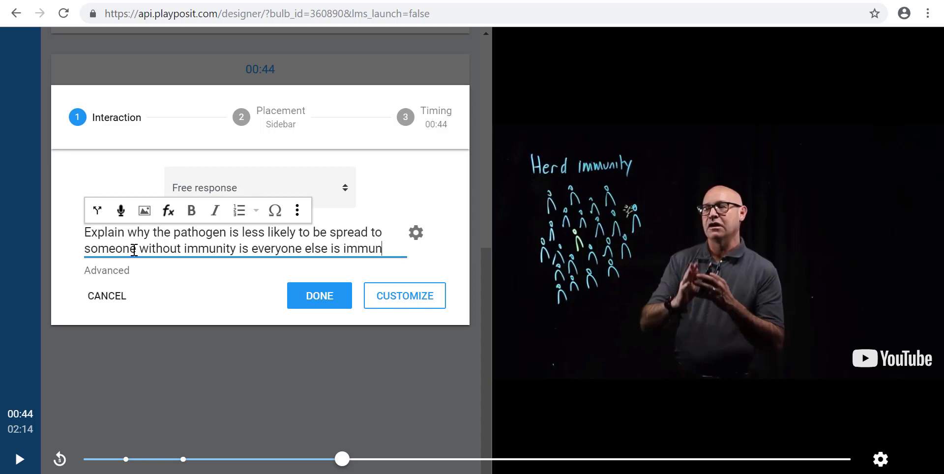
{"action": "left_click", "coordinate": [325, 296]}
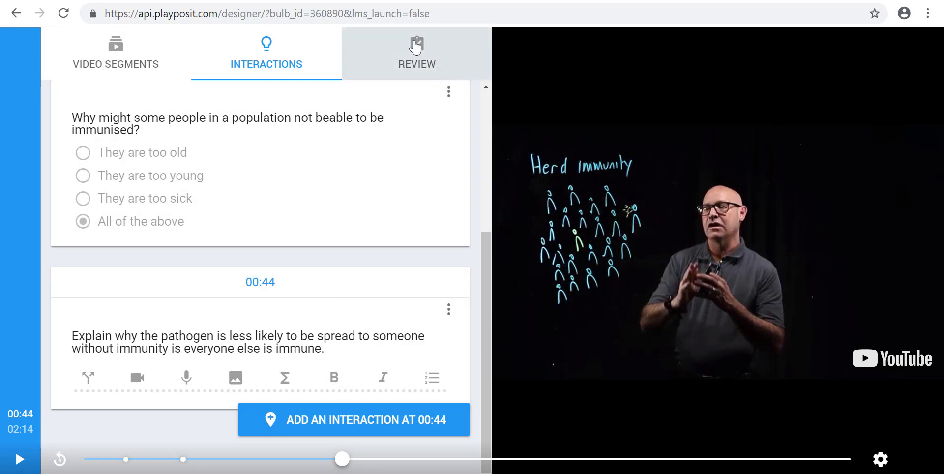
Step: In the bulb's review settings, add the keyword tag Body Systems
{"action": "left_click", "coordinate": [416, 47]}
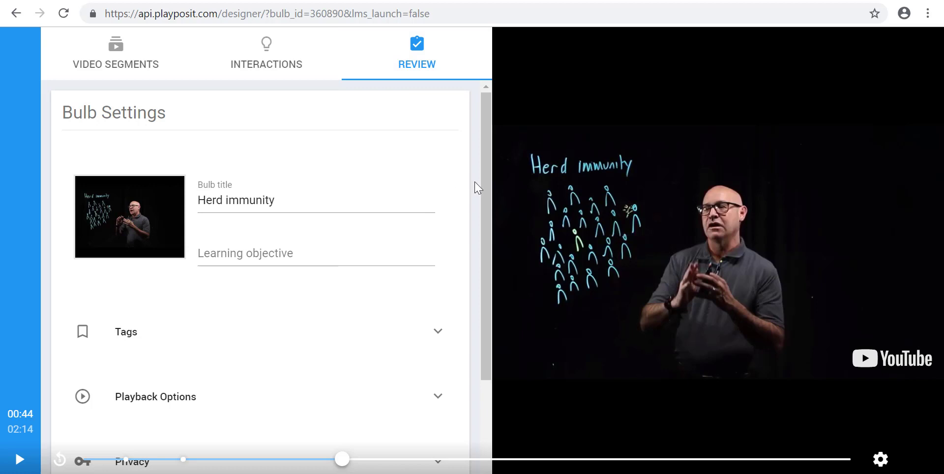
{"action": "left_click_drag", "start_coordinate": [486, 188], "coordinate": [413, 264]}
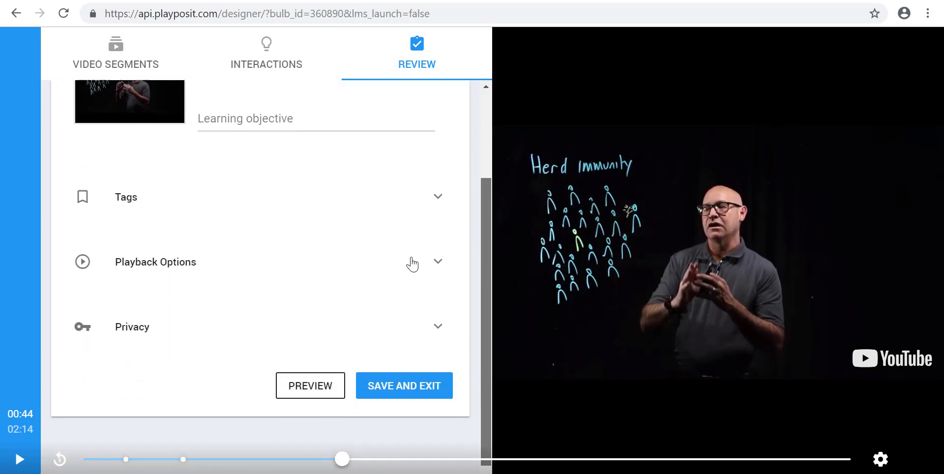
{"action": "left_click", "coordinate": [437, 196]}
{"action": "scroll", "coordinate": [169, 175], "scroll_direction": "down", "scroll_amount": 5}
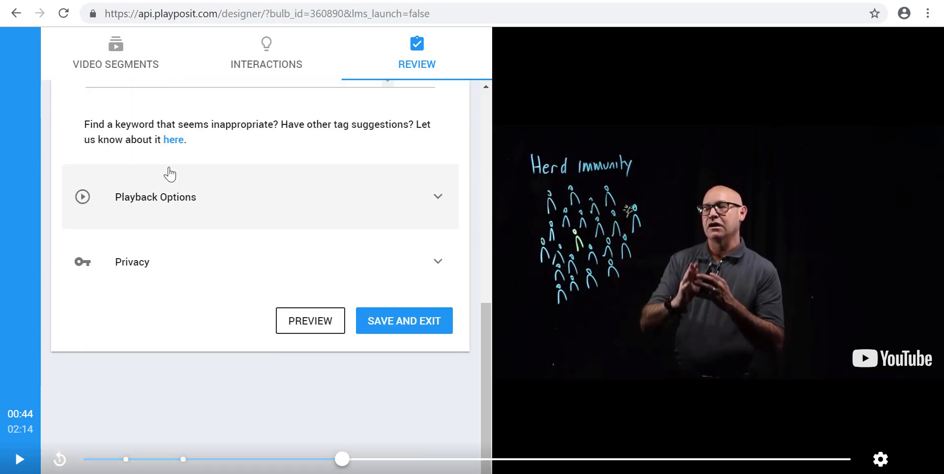
{"action": "left_click", "coordinate": [486, 289]}
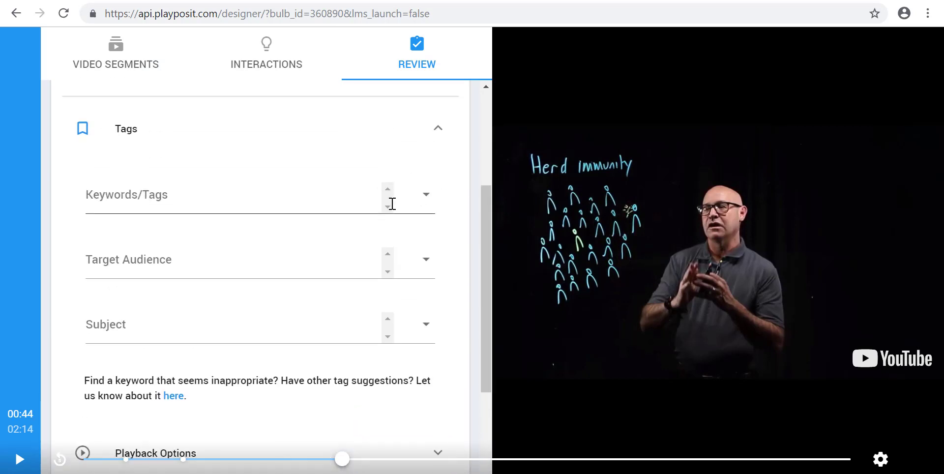
{"action": "left_click", "coordinate": [147, 208]}
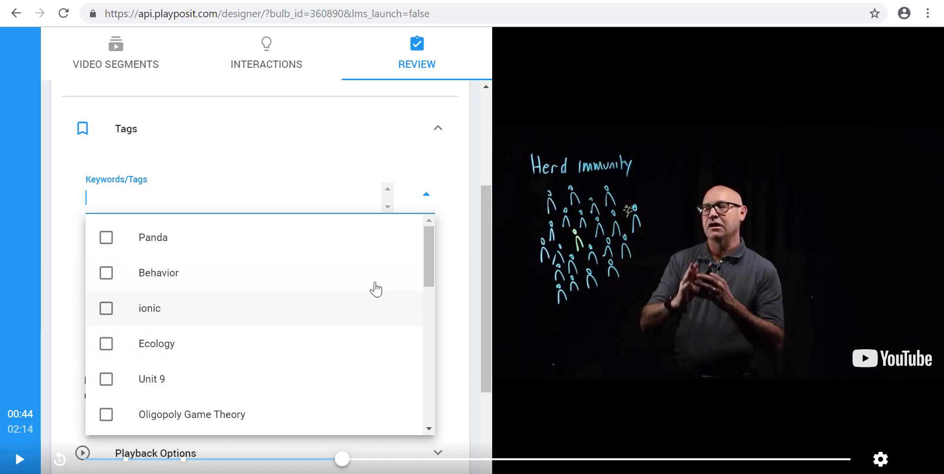
{"action": "left_click_drag", "start_coordinate": [425, 272], "coordinate": [430, 331]}
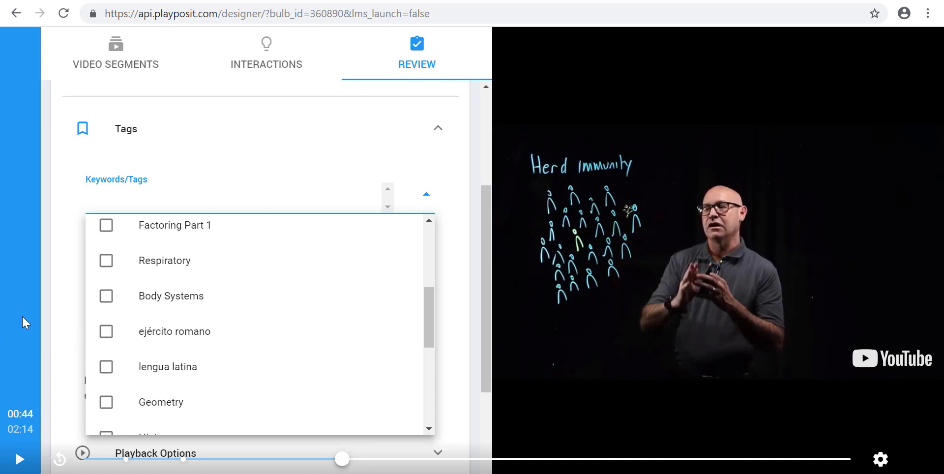
{"action": "left_click", "coordinate": [106, 301]}
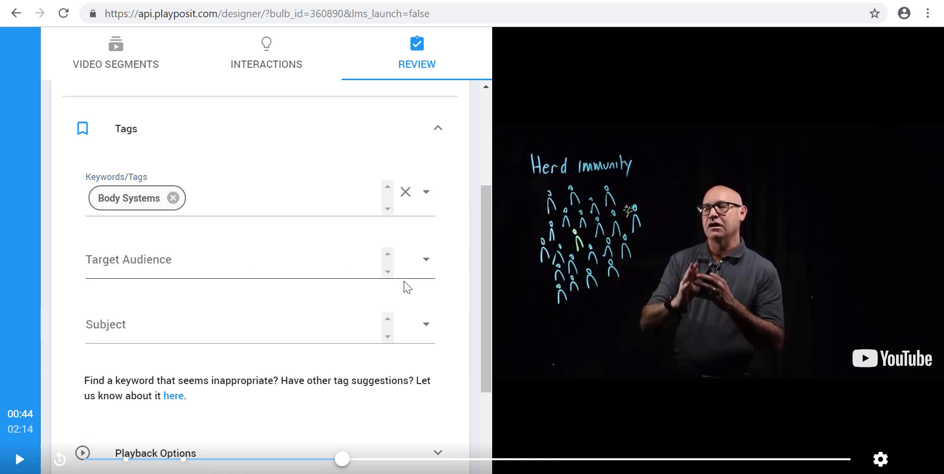
Step: Set the target audience to 9th-12th and the subject to Science
{"action": "left_click", "coordinate": [388, 274]}
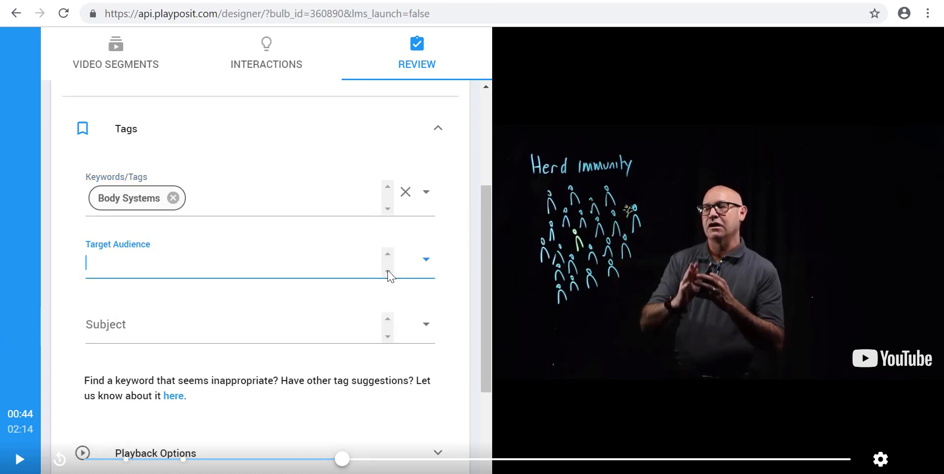
{"action": "left_click", "coordinate": [426, 259]}
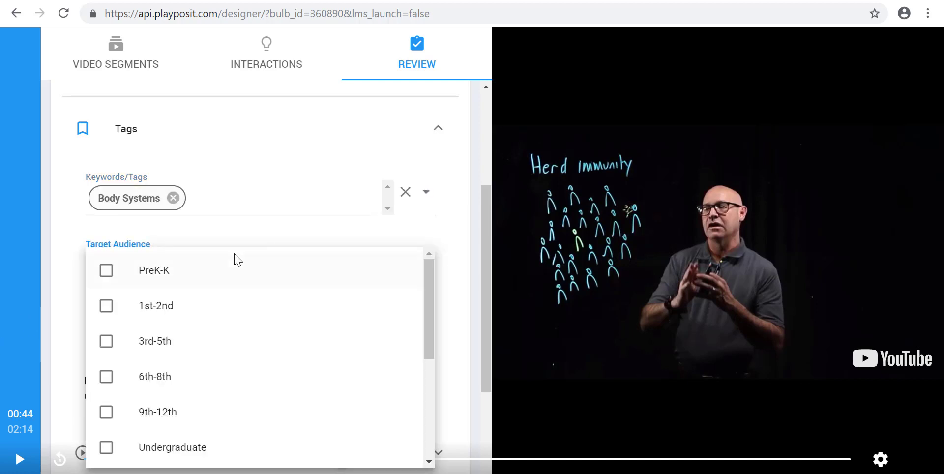
{"action": "left_click", "coordinate": [106, 413]}
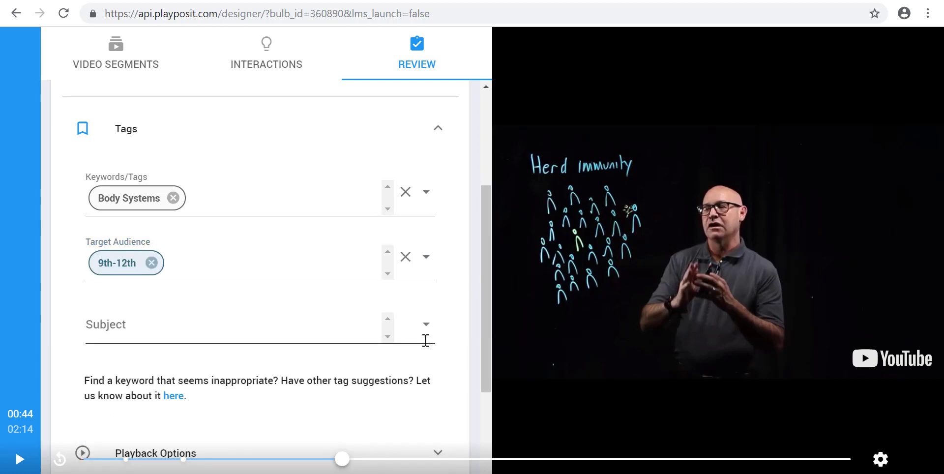
{"action": "left_click", "coordinate": [372, 323]}
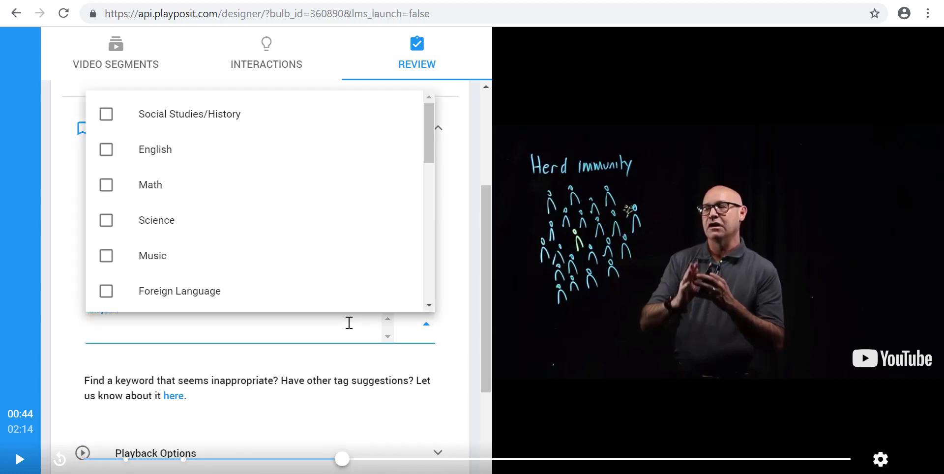
{"action": "left_click", "coordinate": [106, 220]}
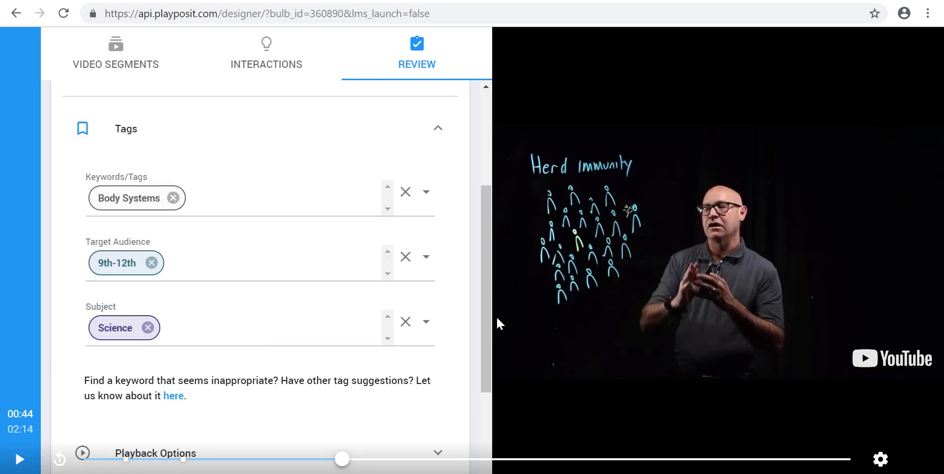
{"action": "scroll", "coordinate": [482, 353], "scroll_direction": "down", "scroll_amount": 3}
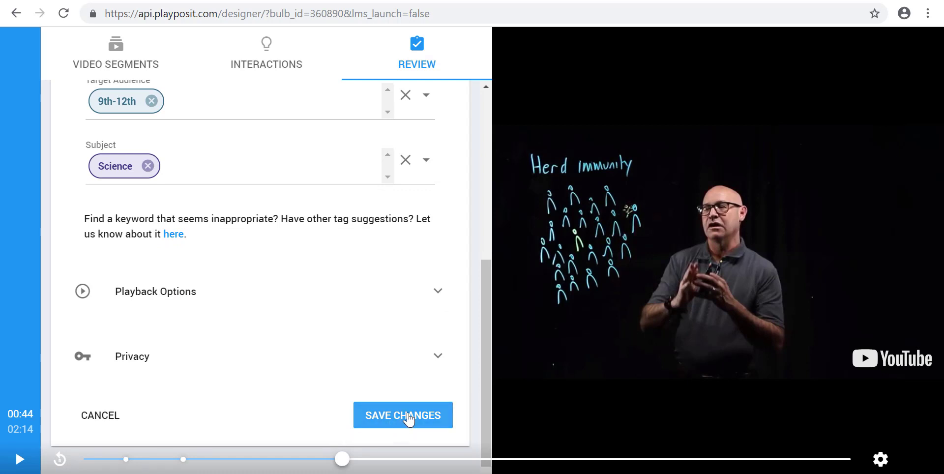
Step: Enable rewind on all interactions, fast forward and retake, then save the bulb and exit to My Bulbs
{"action": "left_click", "coordinate": [205, 297]}
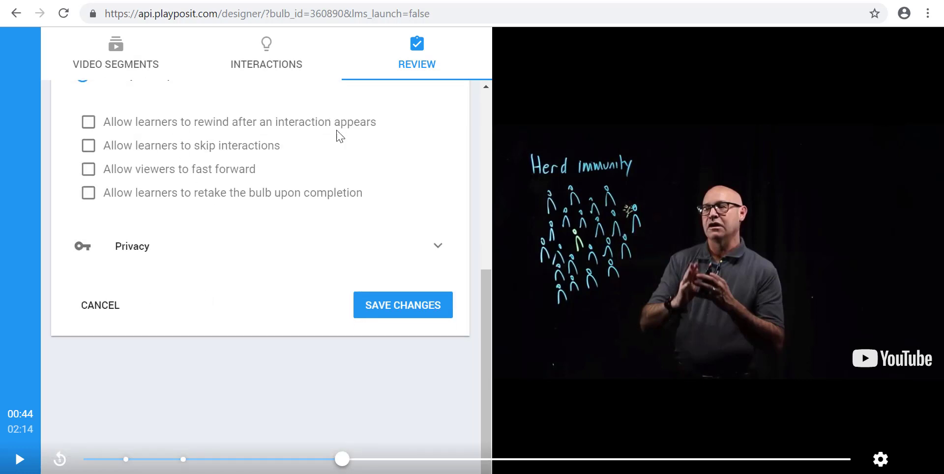
{"action": "left_click", "coordinate": [96, 125]}
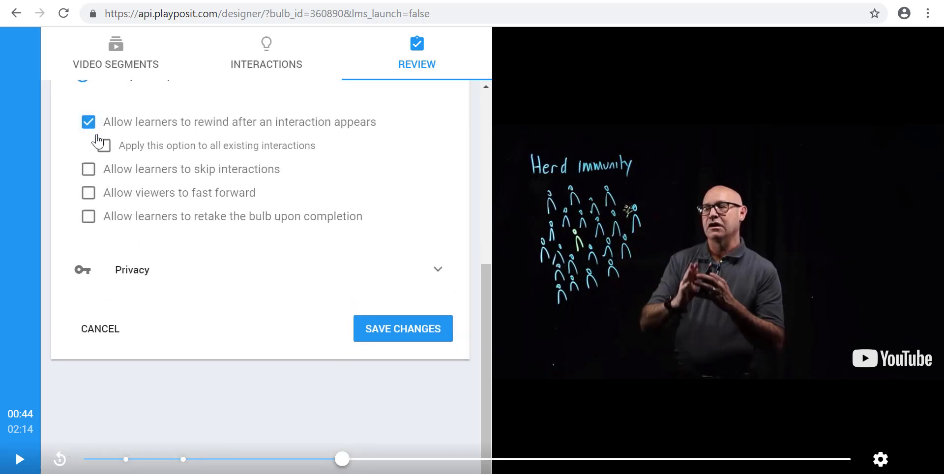
{"action": "left_click", "coordinate": [110, 149]}
{"action": "left_click", "coordinate": [89, 196]}
{"action": "left_click", "coordinate": [89, 217]}
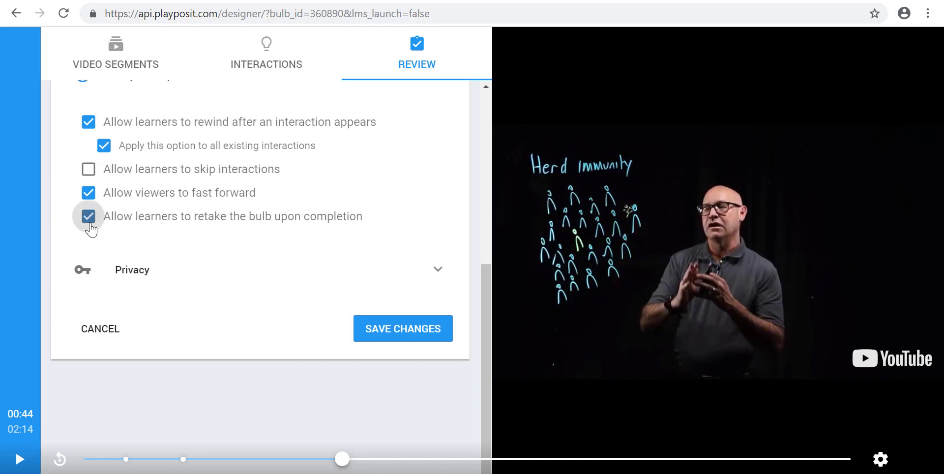
{"action": "left_click", "coordinate": [400, 331]}
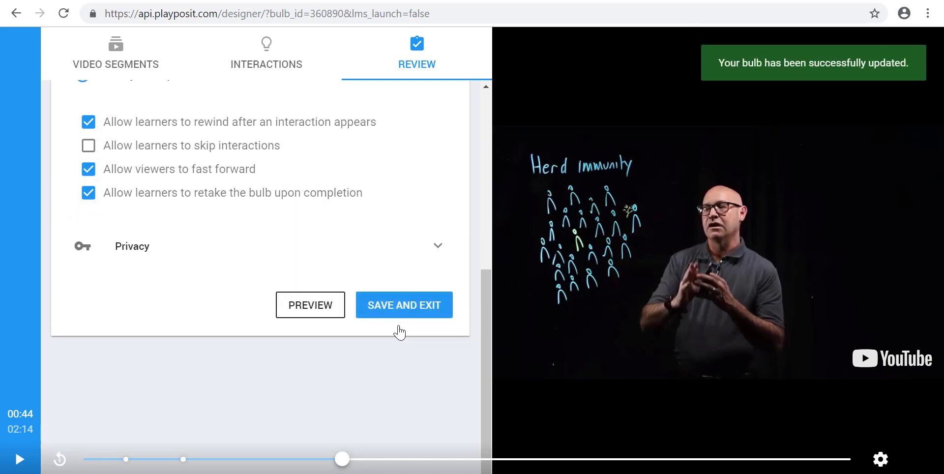
{"action": "left_click", "coordinate": [424, 306]}
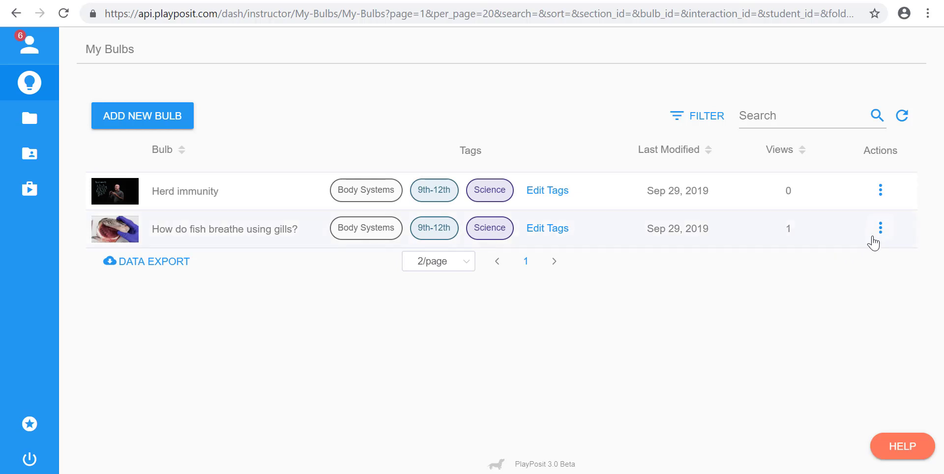
{"action": "left_click", "coordinate": [874, 234]}
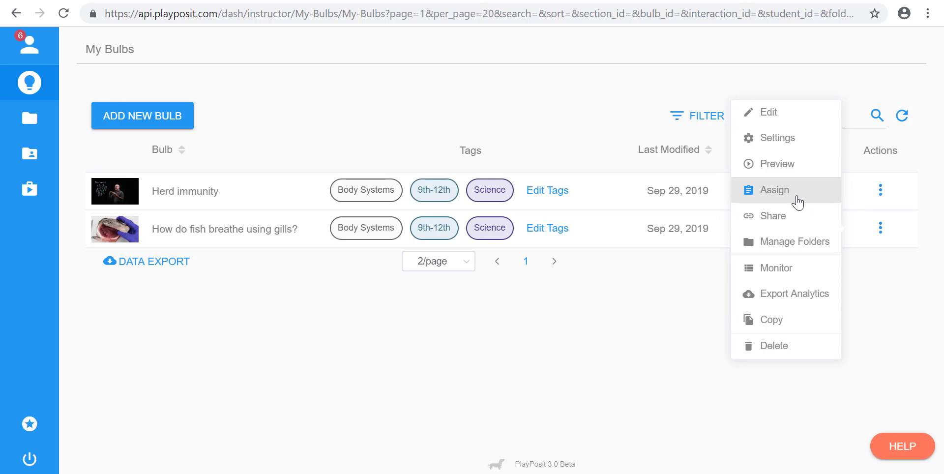
{"action": "left_click", "coordinate": [876, 279]}
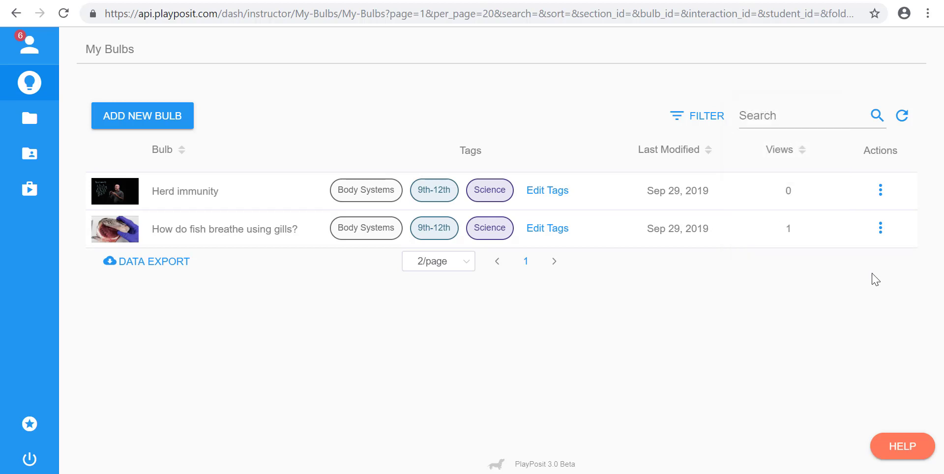